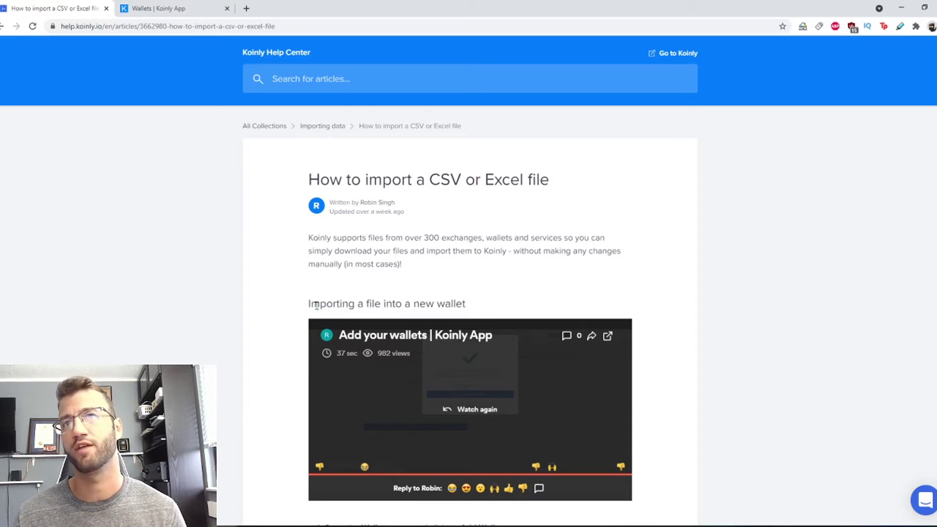
# Scroll through the guide, highlighting the existing-wallet section heading.
pyautogui.scroll(-5, 530, 308)
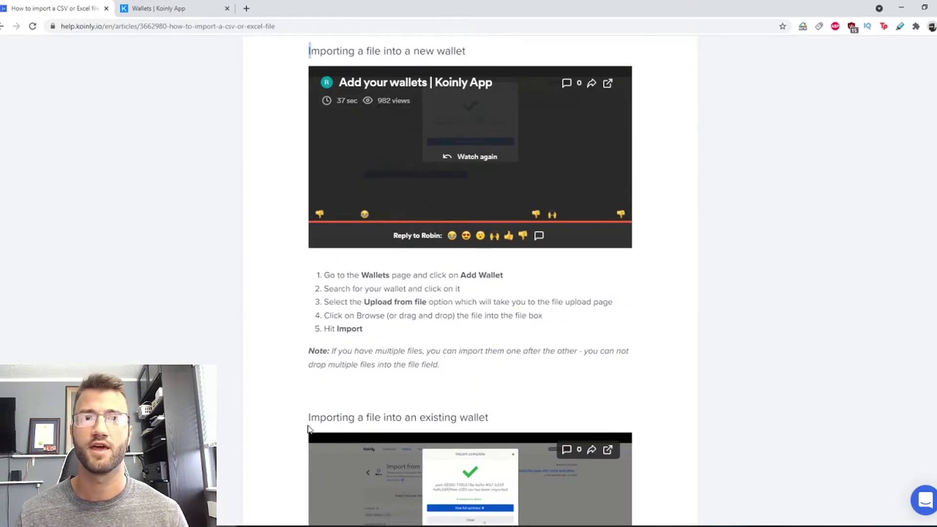
pyautogui.moveTo(489, 418); pyautogui.dragTo(392, 419)
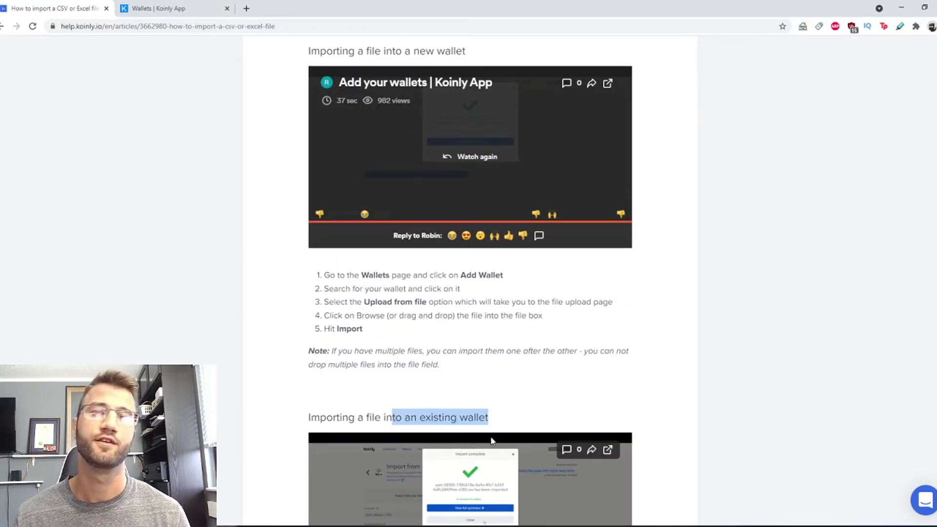
pyautogui.click(522, 414)
pyautogui.scroll(-2, 485, 355)
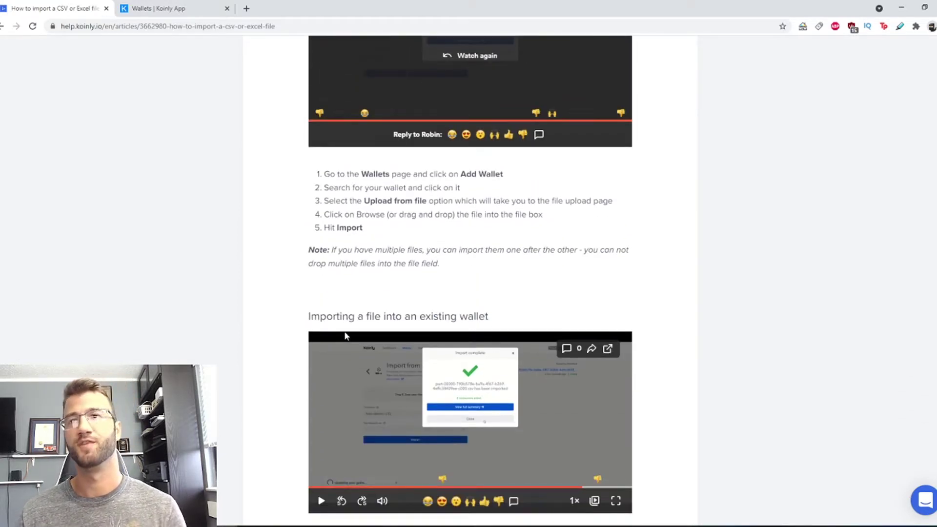
pyautogui.tripleClick(305, 321)
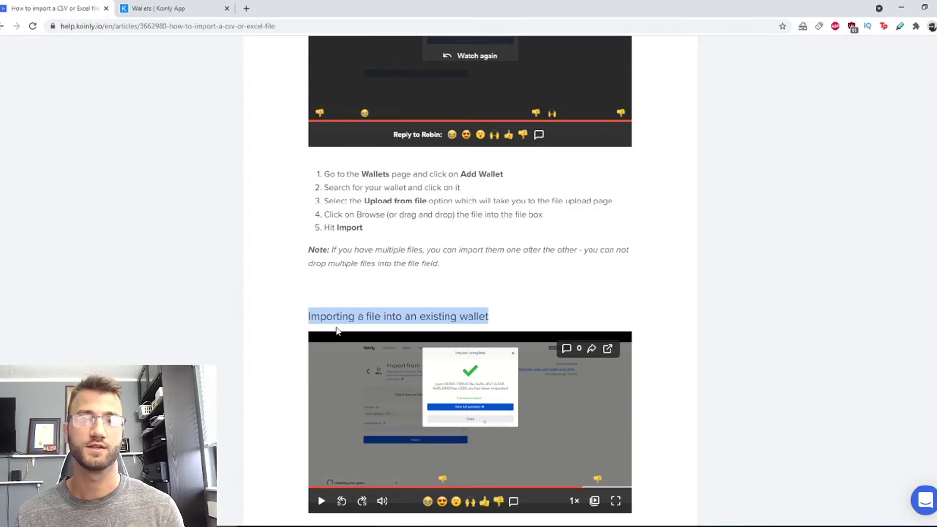
pyautogui.scroll(-2, 337, 331)
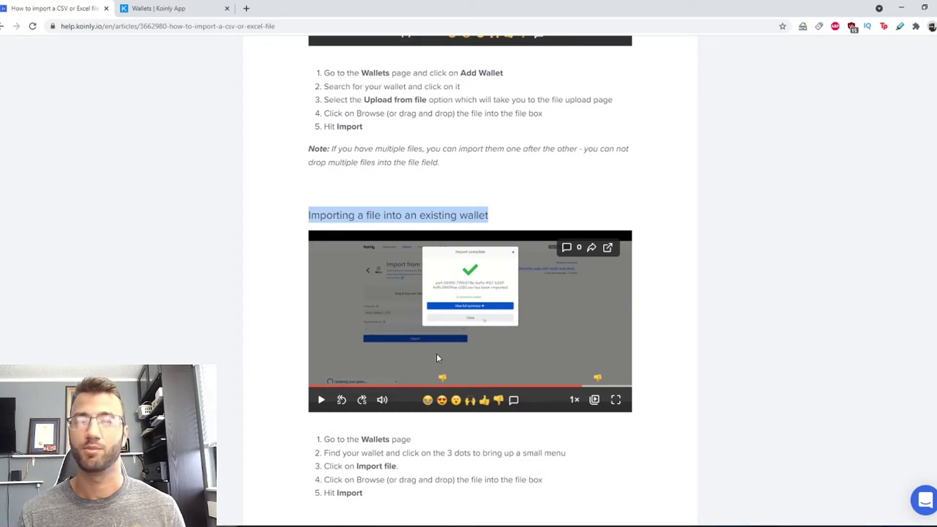
pyautogui.scroll(9, 436, 355)
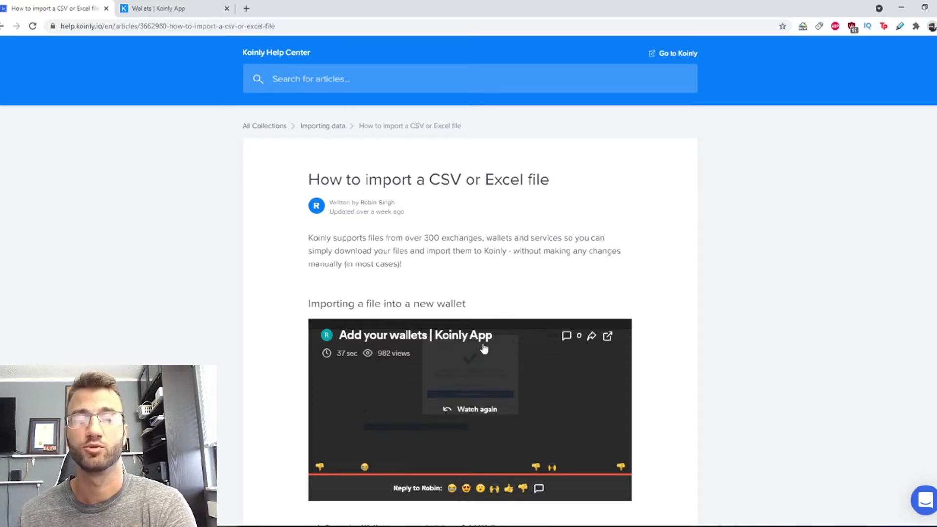
pyautogui.scroll(-4, 485, 338)
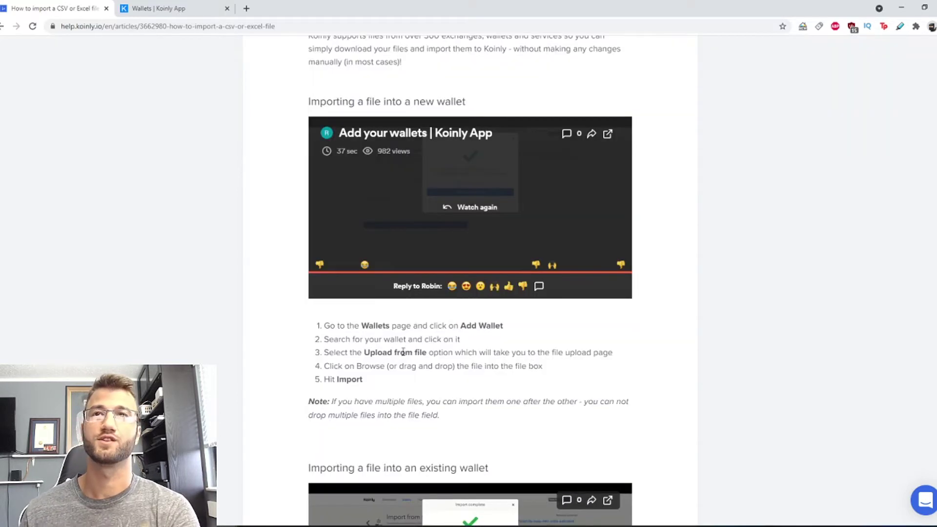
# In Koinly, add a Huobi wallet by searching 'h', and choose importing its data from a file.
pyautogui.click(168, 6)
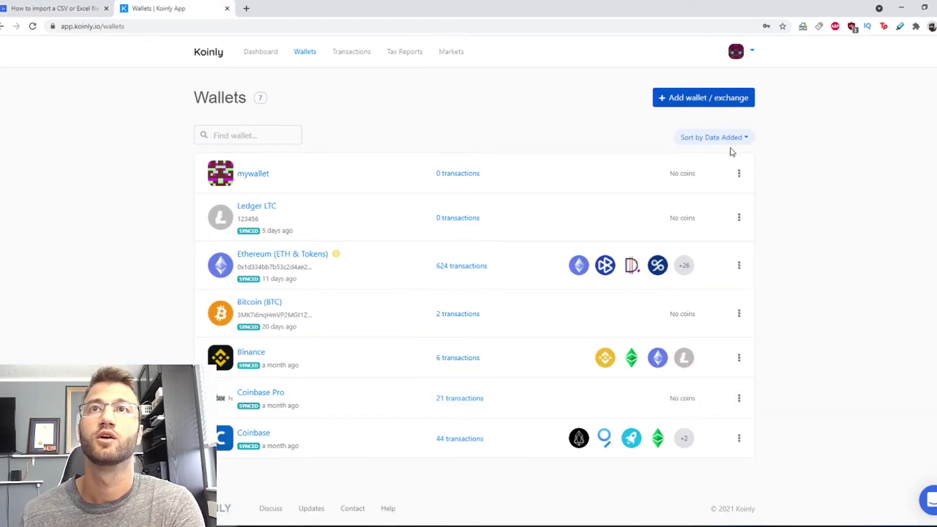
pyautogui.click(686, 98)
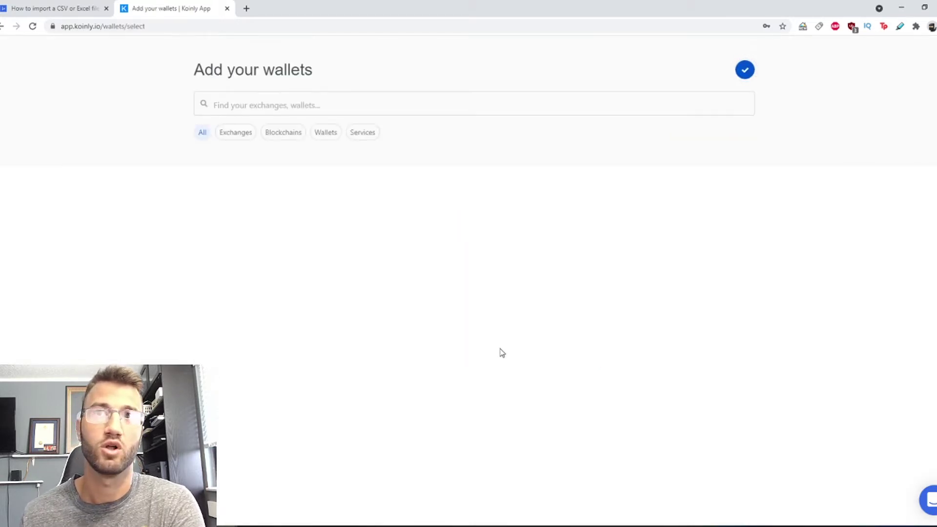
pyautogui.click(351, 108)
pyautogui.write('hu')
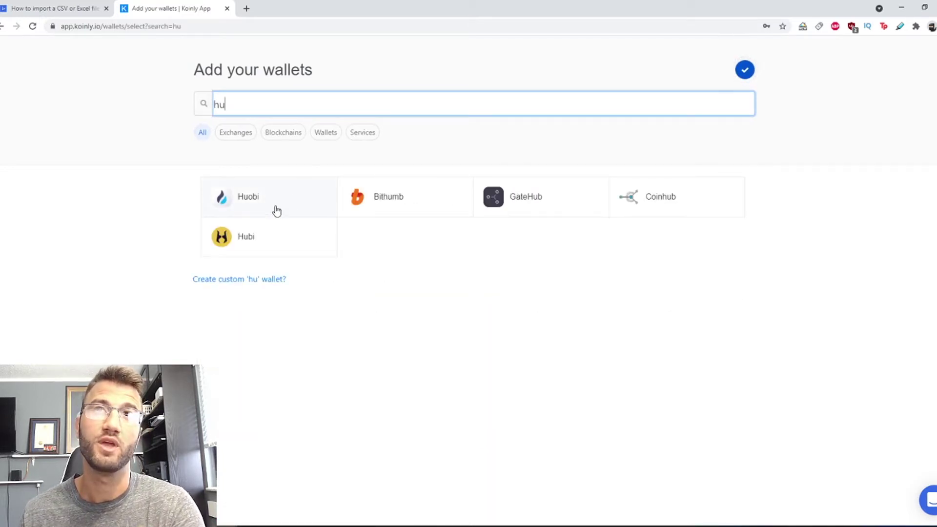
pyautogui.click(276, 210)
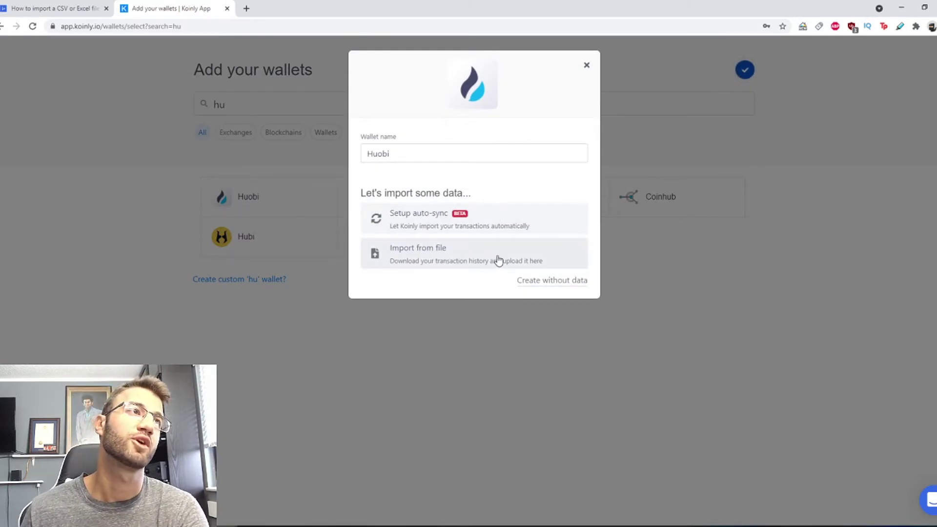
pyautogui.click(426, 262)
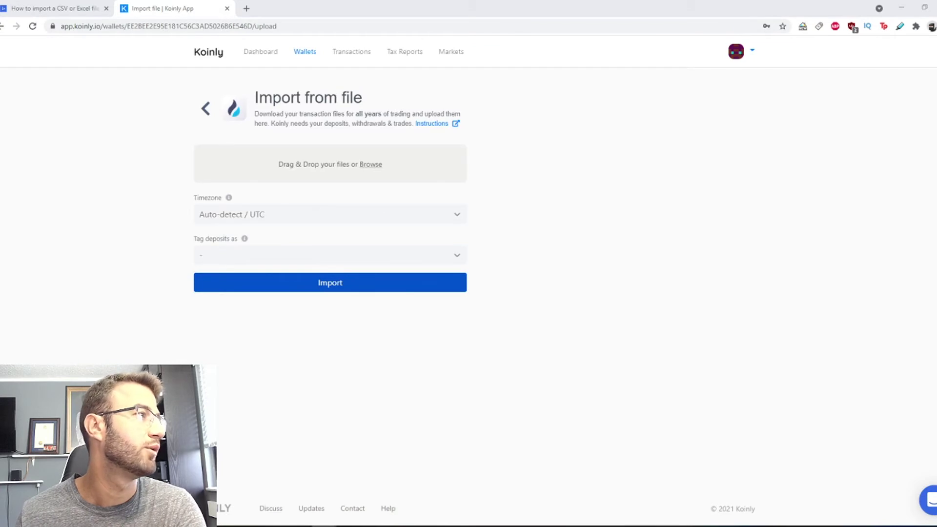
# Upload the CSV file into the Huobi wallet, import it, and view the import summary.
pyautogui.moveTo(312, 244); pyautogui.dragTo(327, 174)
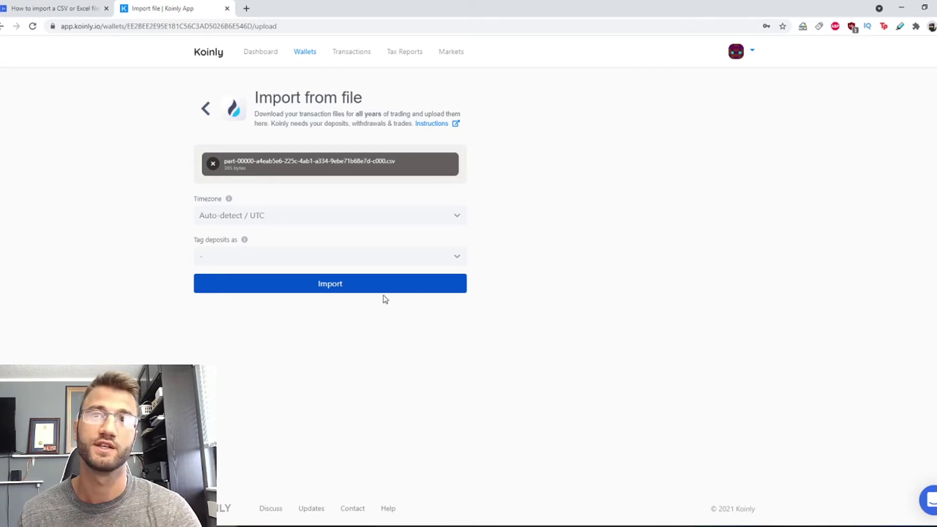
pyautogui.click(356, 286)
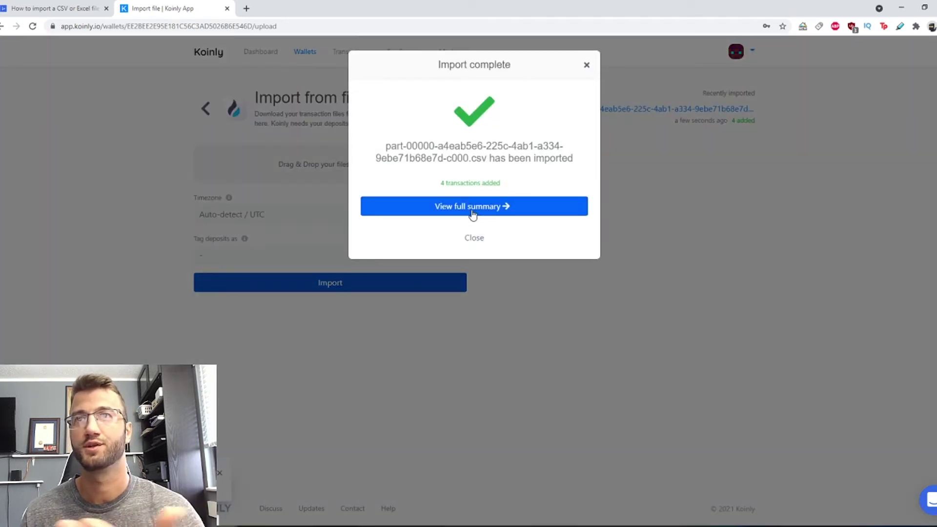
pyautogui.click(473, 215)
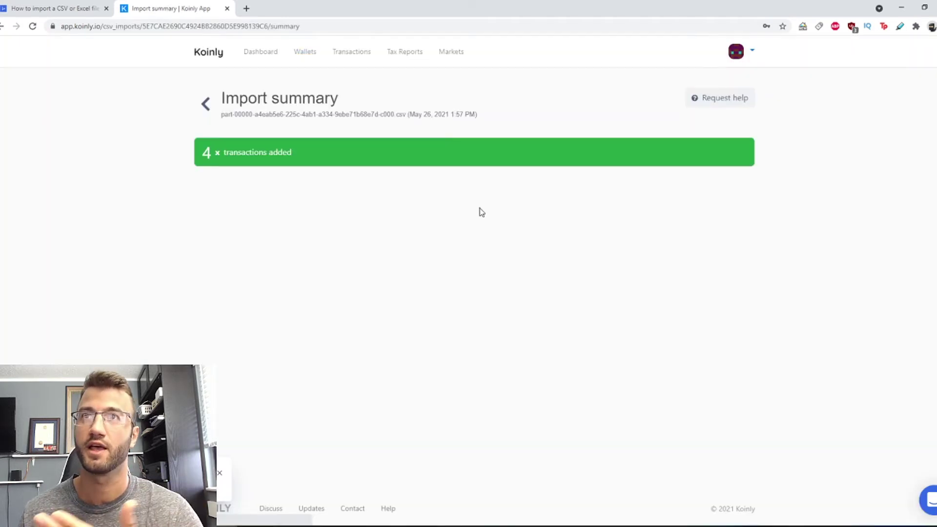
# Return to the wallets list and highlight the Huobi wallet's 4 transactions.
pyautogui.click(306, 57)
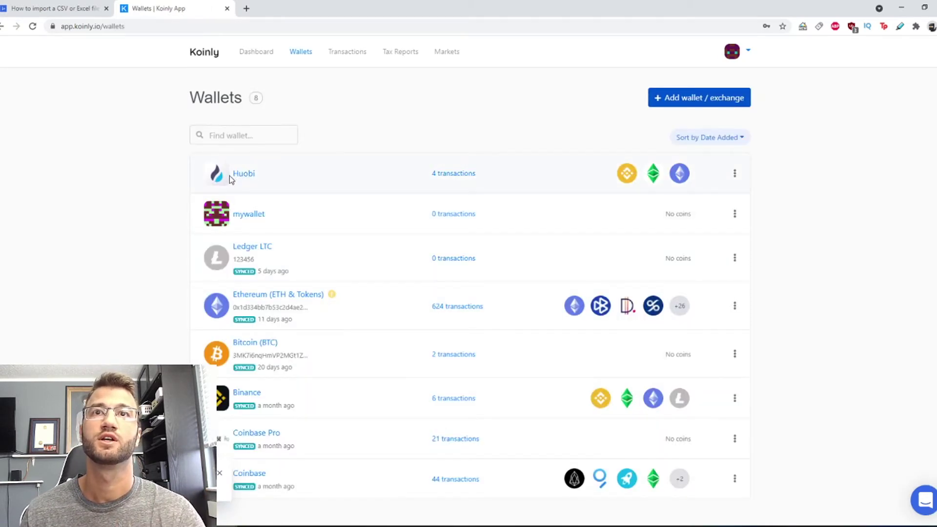
pyautogui.moveTo(230, 177); pyautogui.dragTo(508, 174)
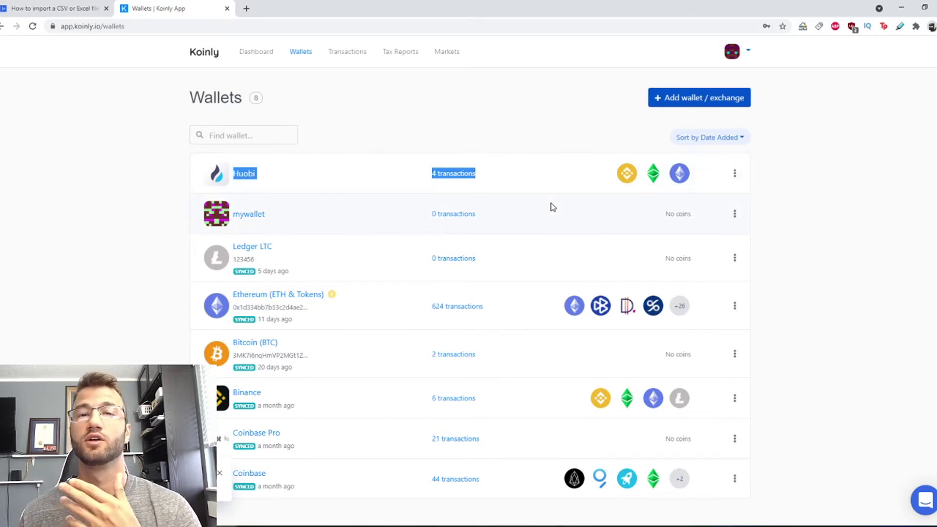
pyautogui.click(307, 280)
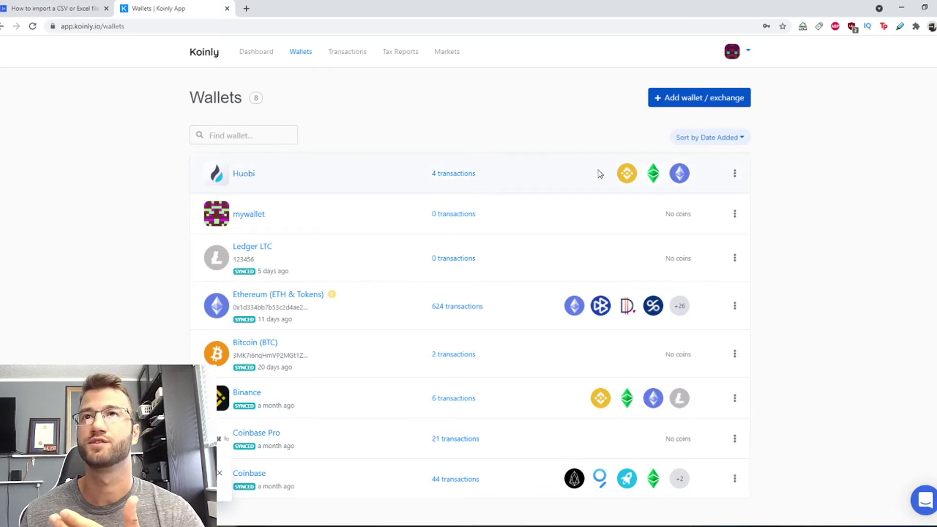
# Open Huobi's Import file page from its options menu, then go back to the wallets list.
pyautogui.click(735, 173)
pyautogui.click(714, 201)
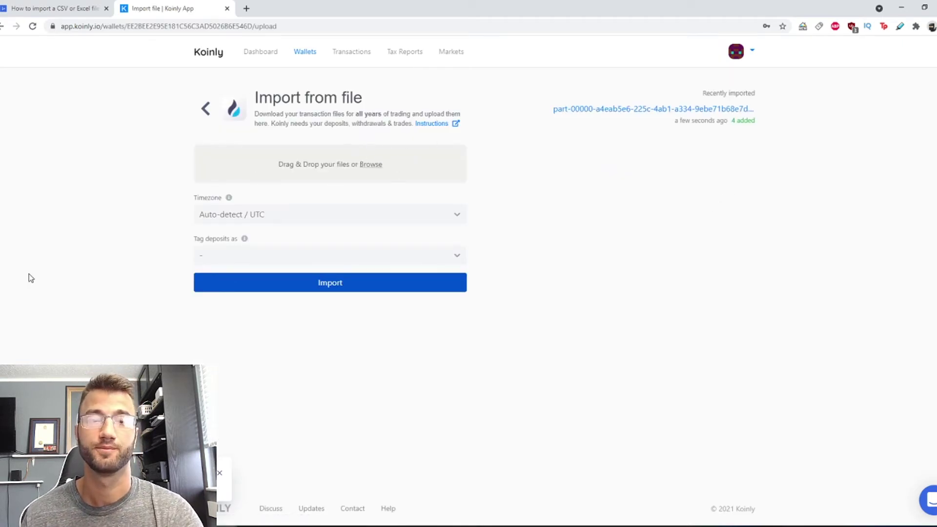
pyautogui.hotkey('alt', 'Left')
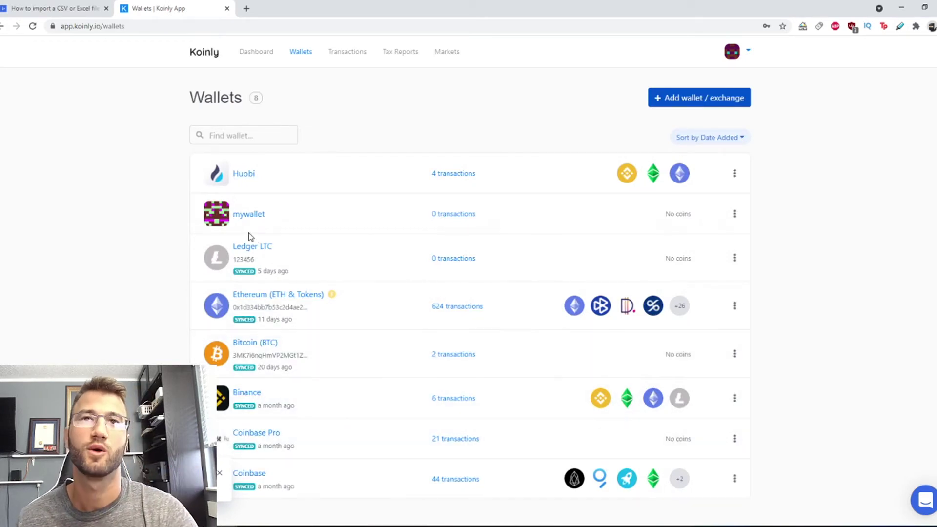
# Choose Import file from mywallet's options menu and attach the part-00000 CSV file.
pyautogui.moveTo(271, 221); pyautogui.dragTo(232, 217)
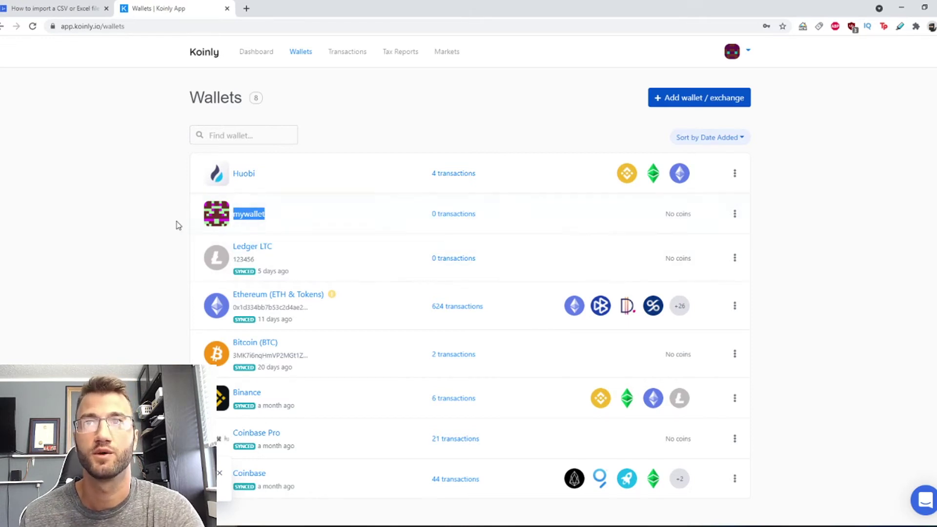
pyautogui.click(735, 215)
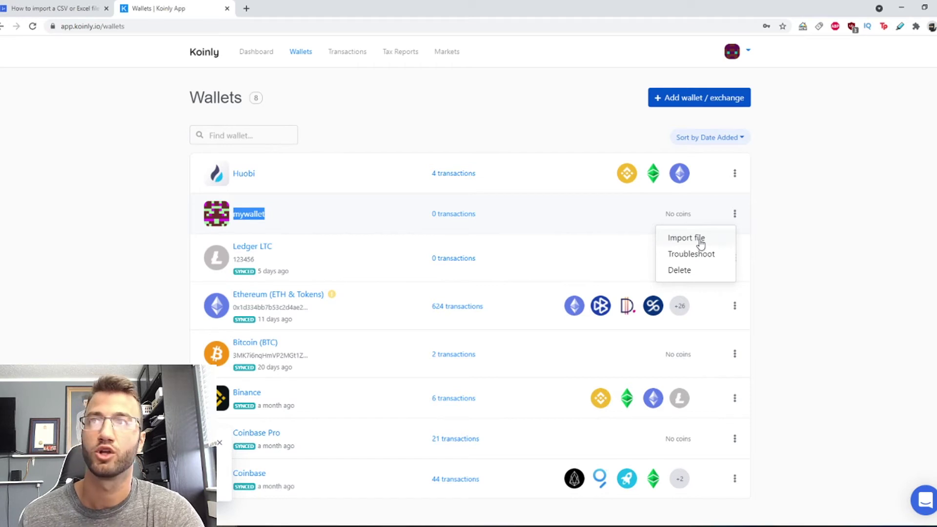
pyautogui.click(846, 228)
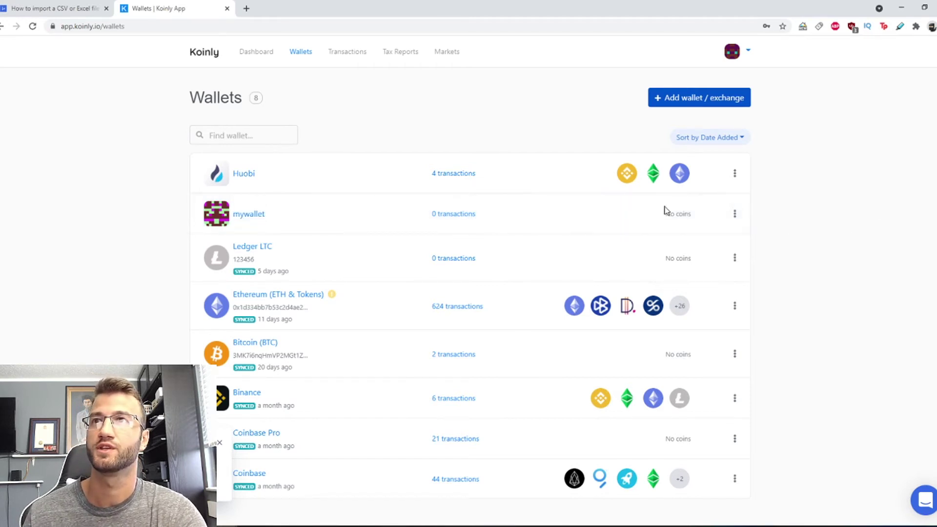
pyautogui.click(734, 215)
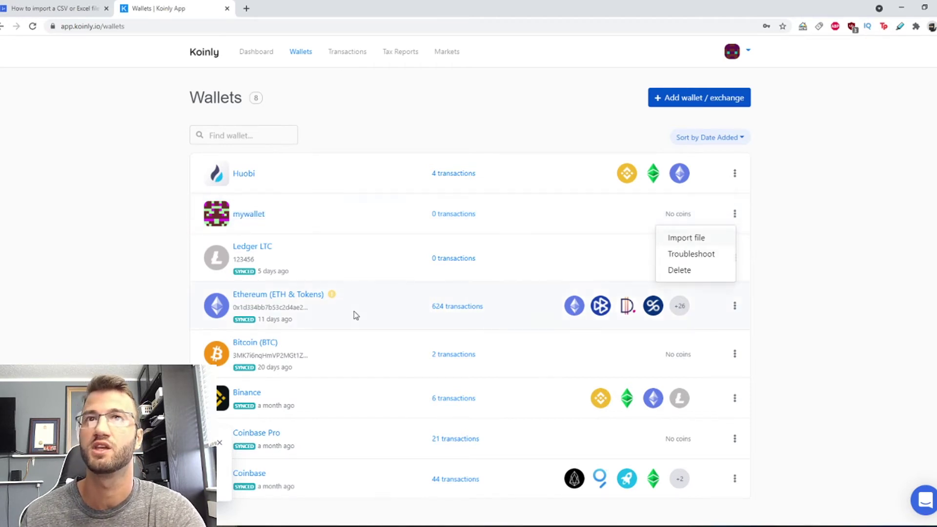
pyautogui.click(706, 238)
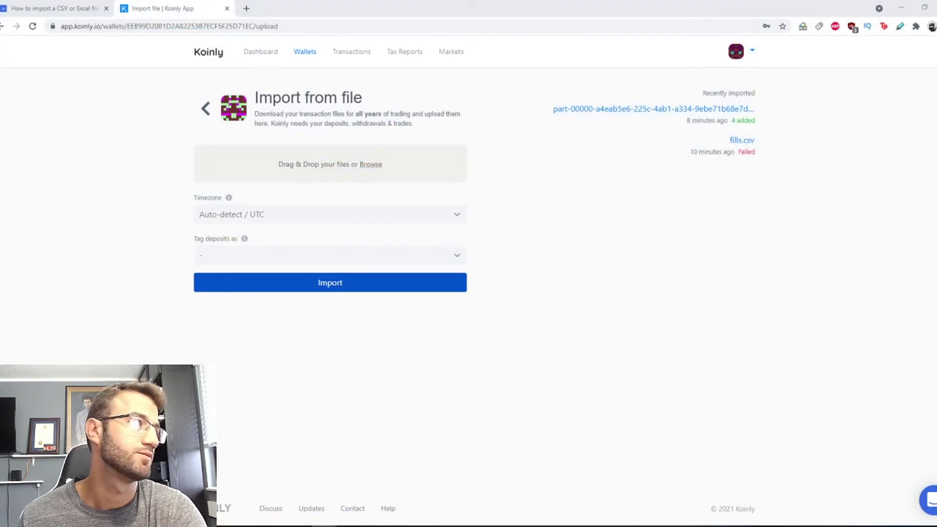
pyautogui.moveTo(166, 437); pyautogui.dragTo(357, 215)
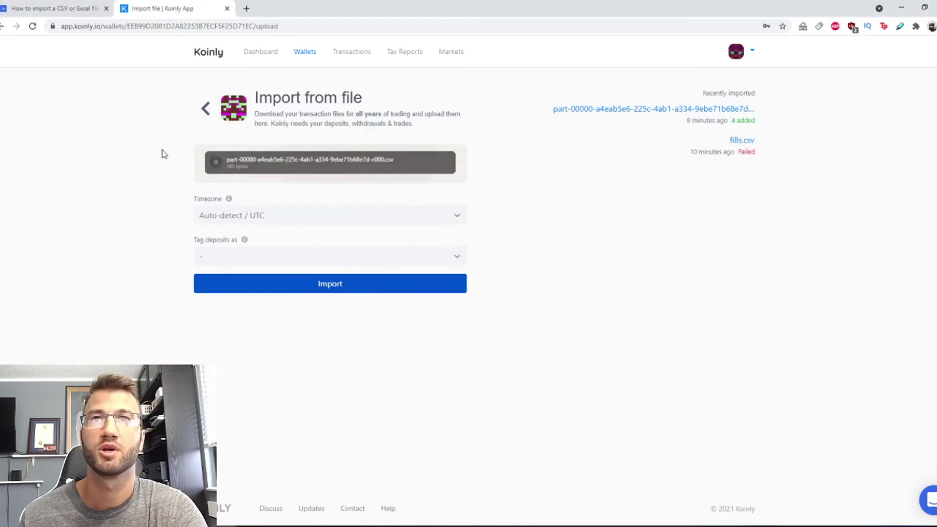
# Import the CSV into mywallet, return to the wallets list, then switch to the CSV import help article.
pyautogui.click(336, 292)
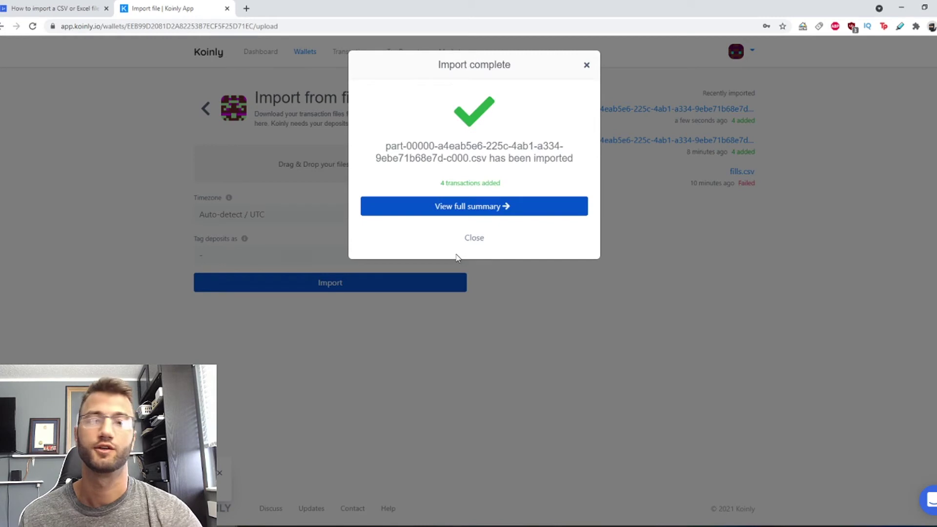
pyautogui.click(474, 238)
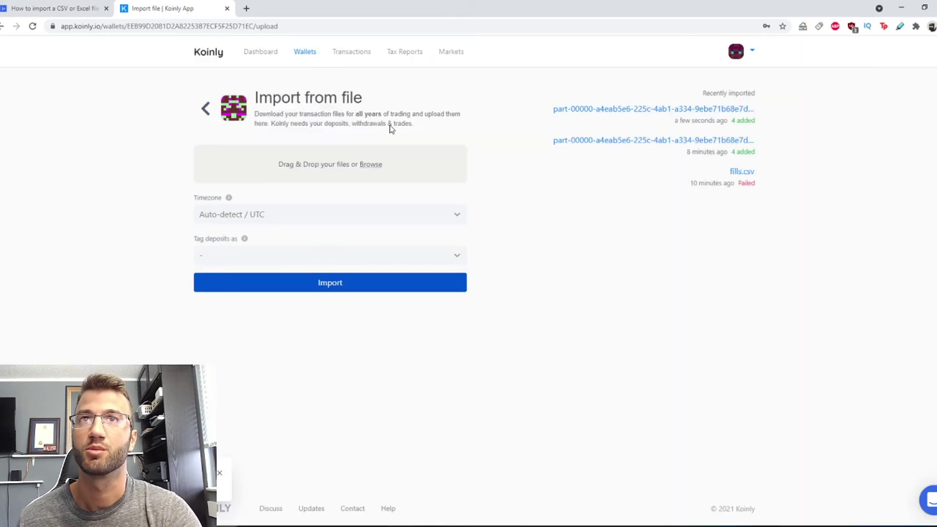
pyautogui.click(305, 53)
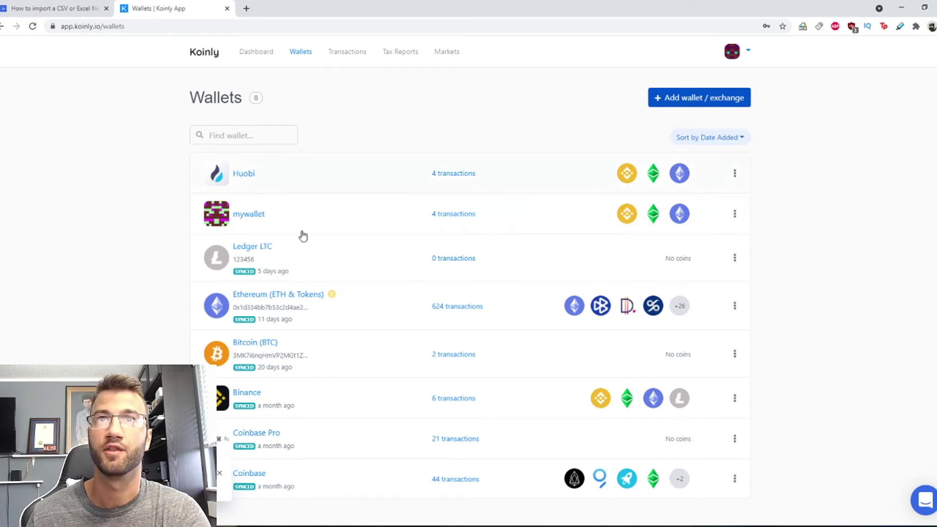
pyautogui.click(98, 9)
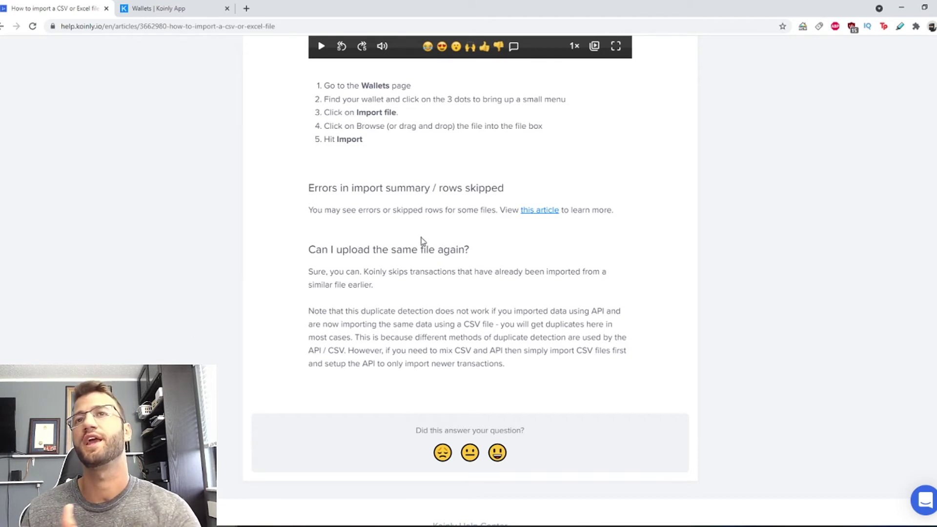
# Open the skipped-rows errors article in a new tab, skim it, and return to the CSV import guide.
pyautogui.keyDown('ctrl'); pyautogui.click(541, 213); pyautogui.keyUp('ctrl')
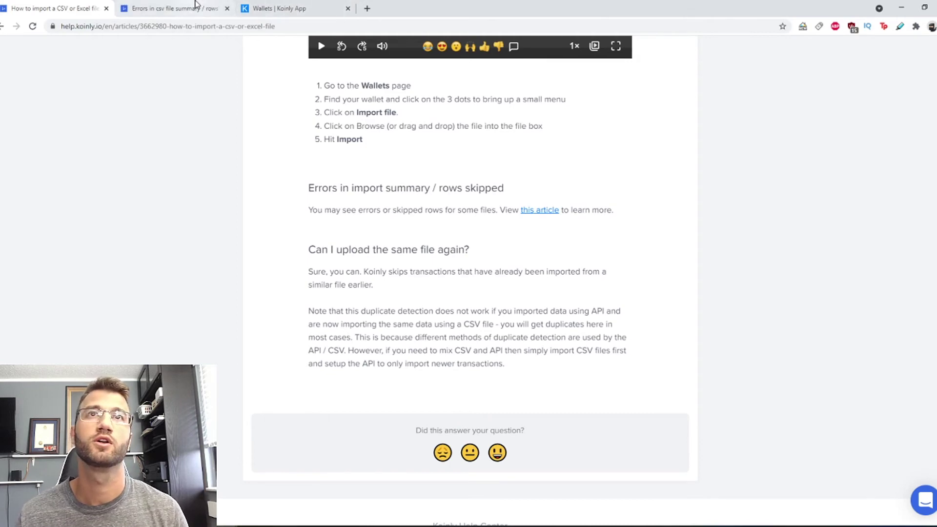
pyautogui.click(195, 6)
pyautogui.scroll(-14, 449, 376)
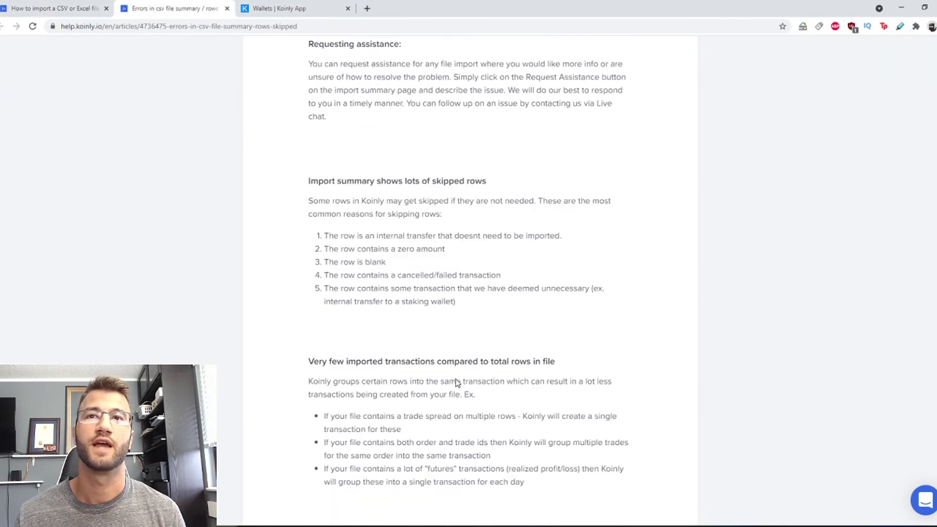
pyautogui.scroll(-5, 457, 383)
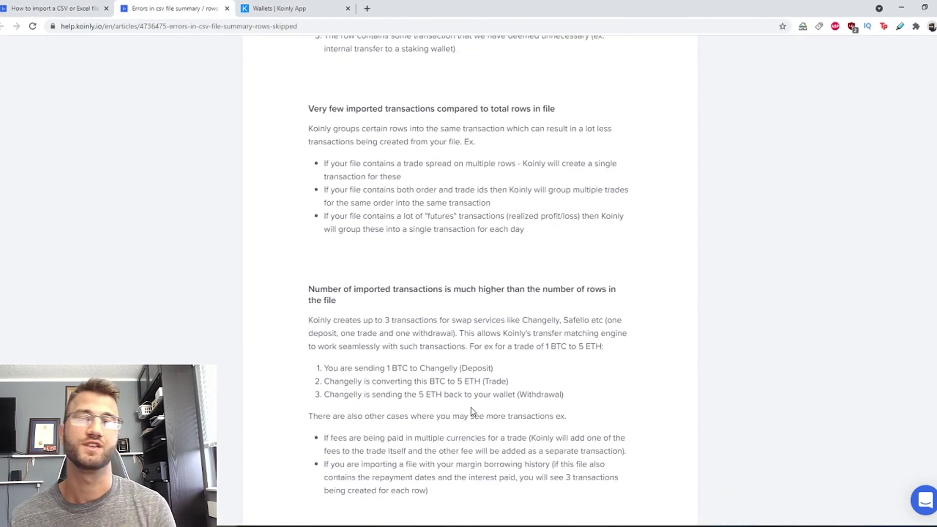
pyautogui.hotkey('ctrl', 'shift', 'Tab')
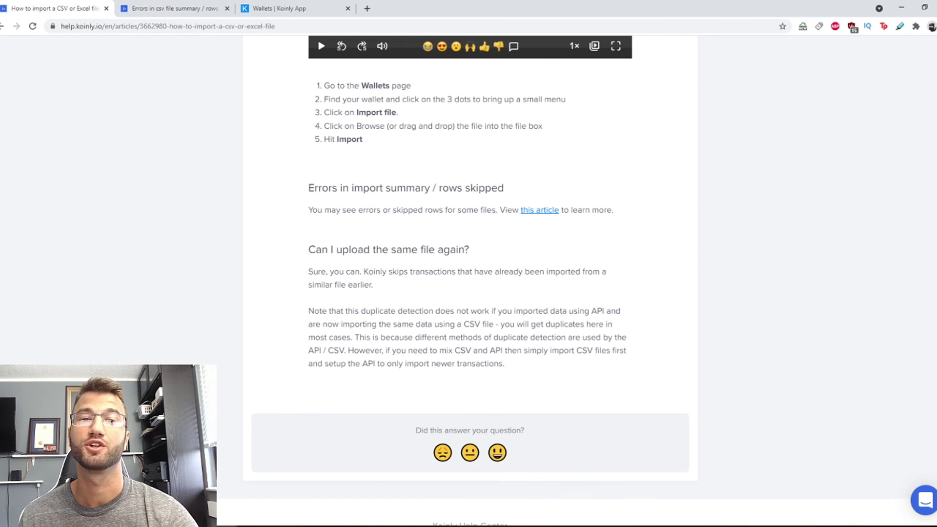
# Jump to the top of the How to import a CSV or Excel file guide.
pyautogui.press('Home')
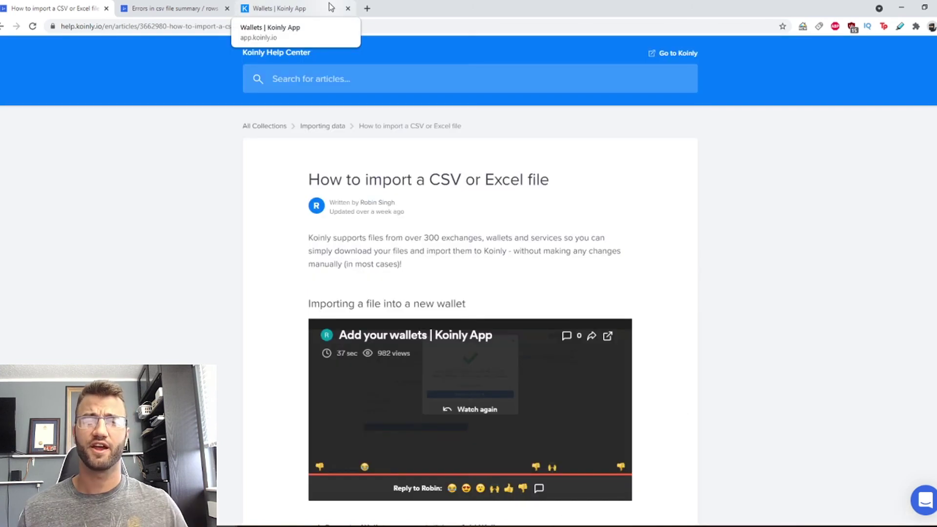